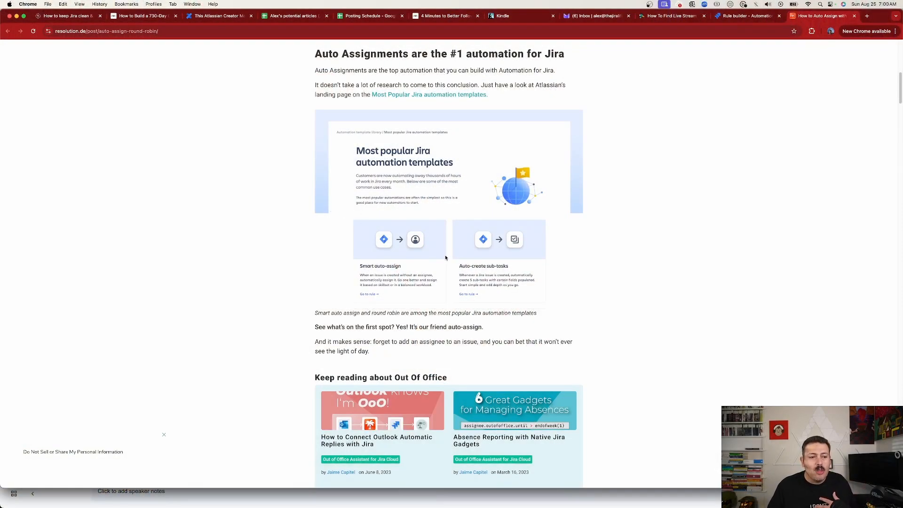
# Read through the article's sections on popular auto assignment options and the three methods for assigning issues to team members
pyautogui.scroll(-12, 470, 254)
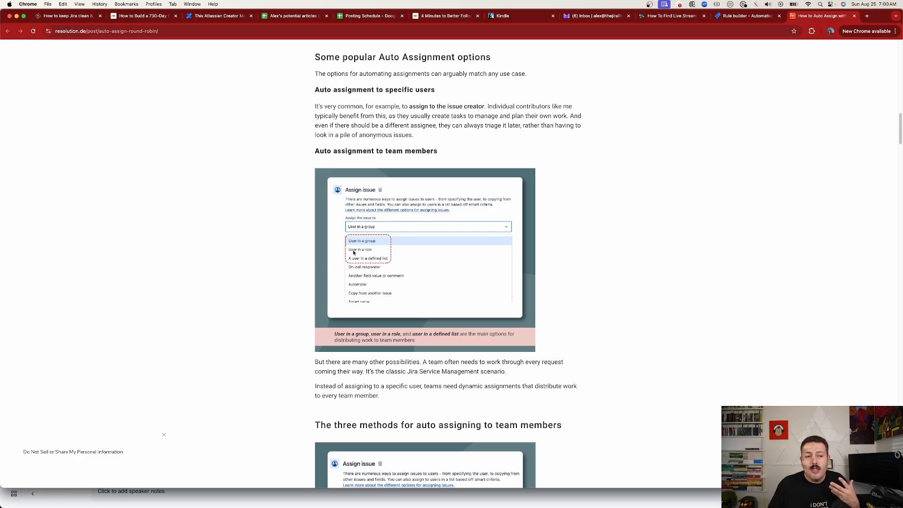
pyautogui.scroll(-1, 586, 237)
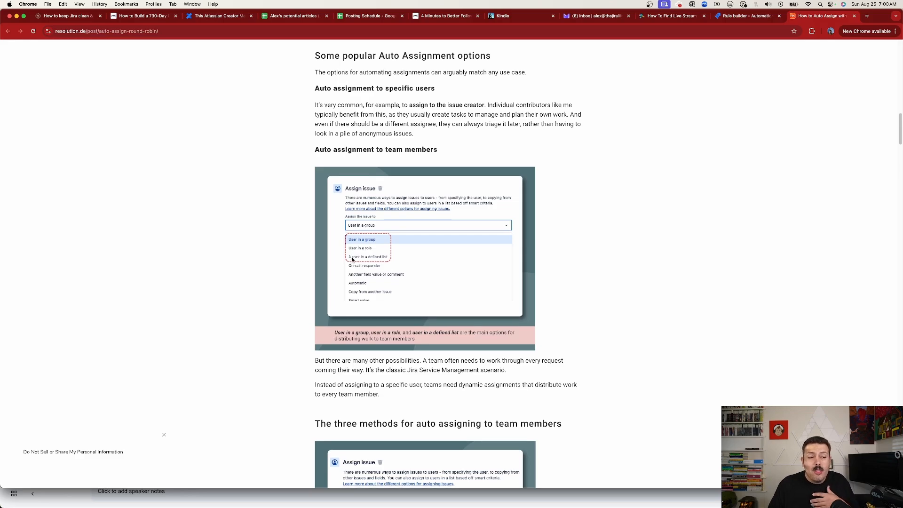
pyautogui.scroll(-5, 352, 260)
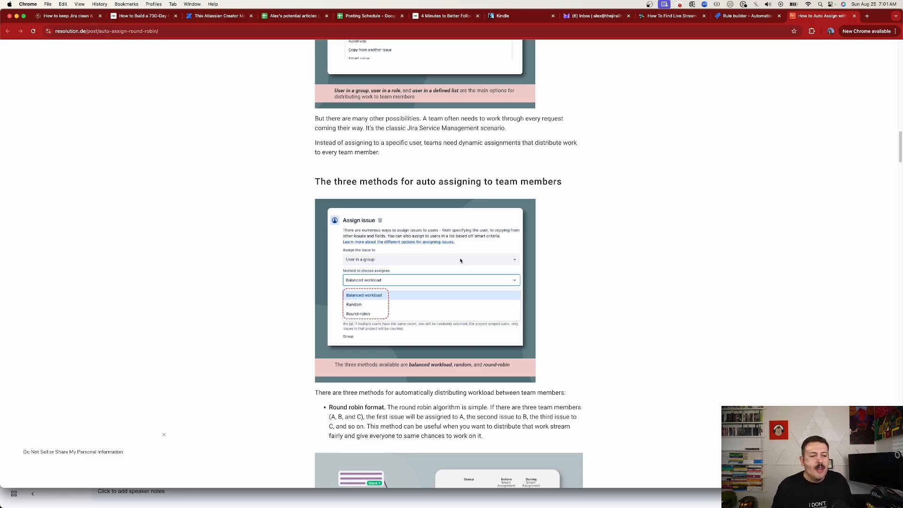
pyautogui.scroll(-3, 465, 258)
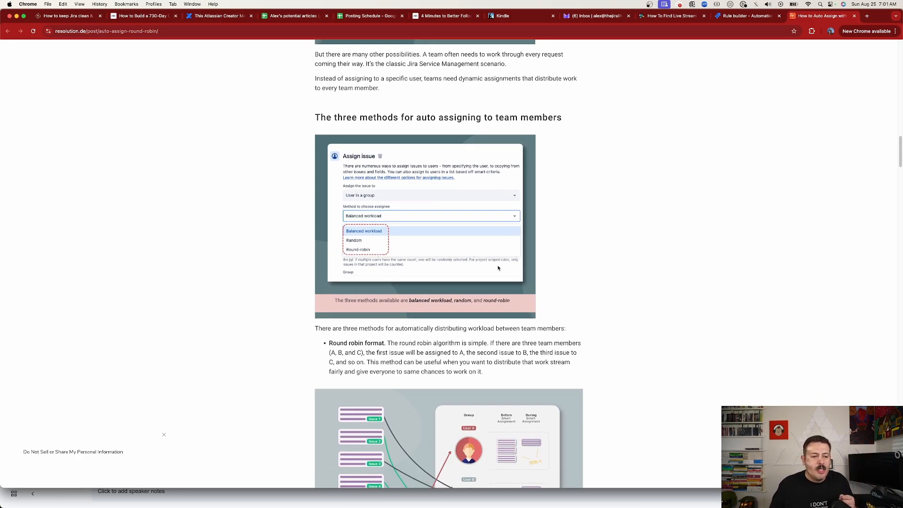
pyautogui.scroll(-15, 535, 264)
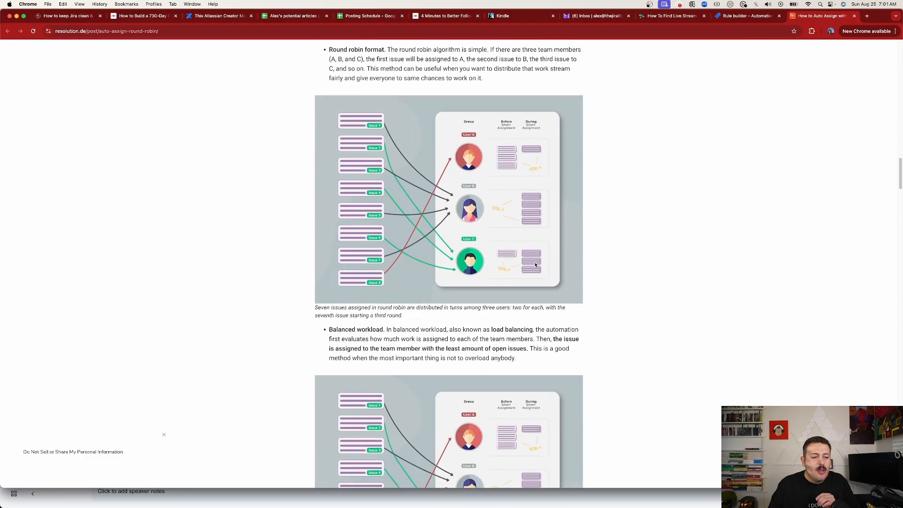
pyautogui.scroll(-9, 530, 272)
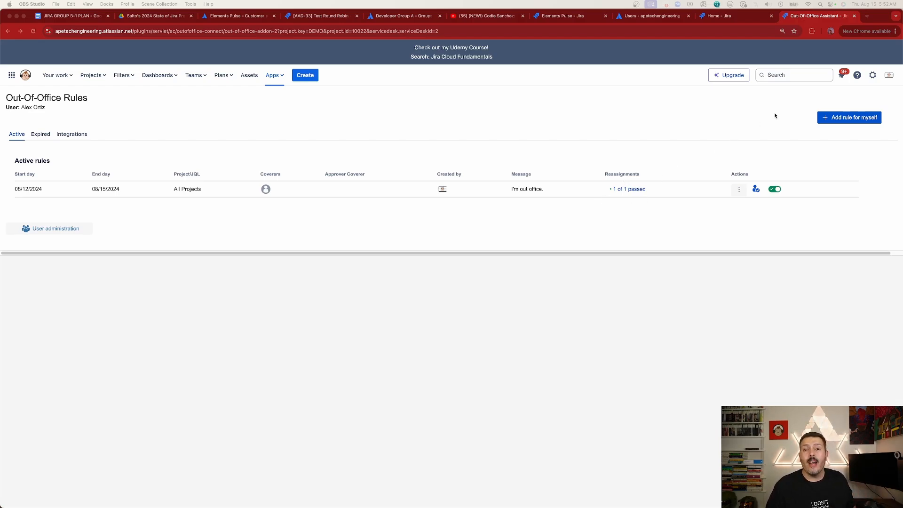
# Go to the global automation rules in Jira's system settings and start a new rule
pyautogui.click(873, 75)
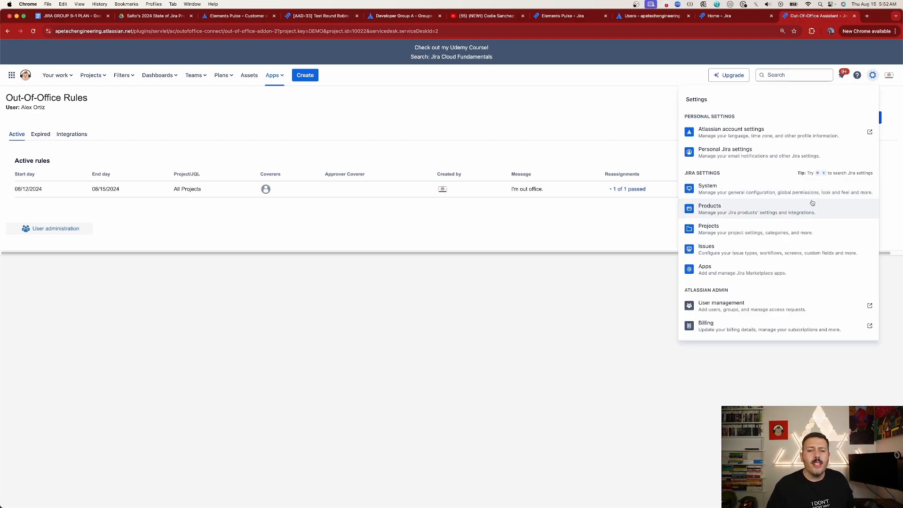
pyautogui.click(766, 193)
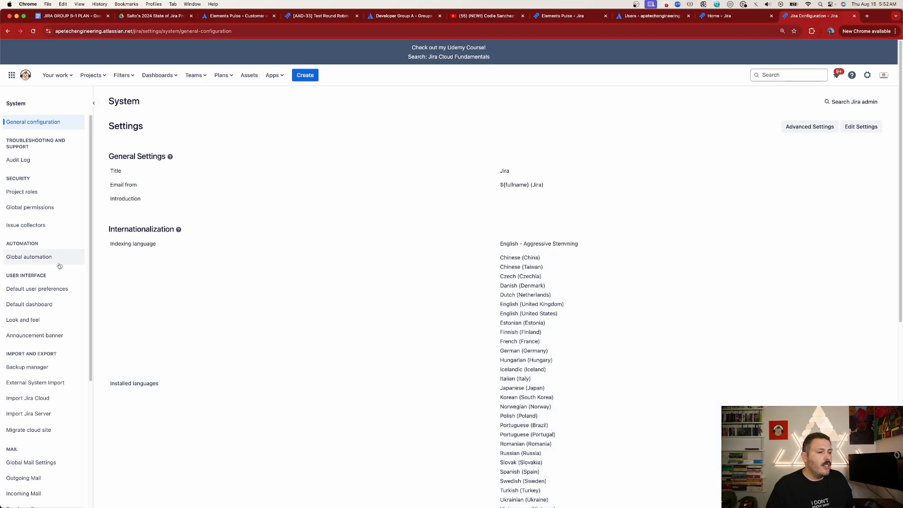
pyautogui.click(53, 262)
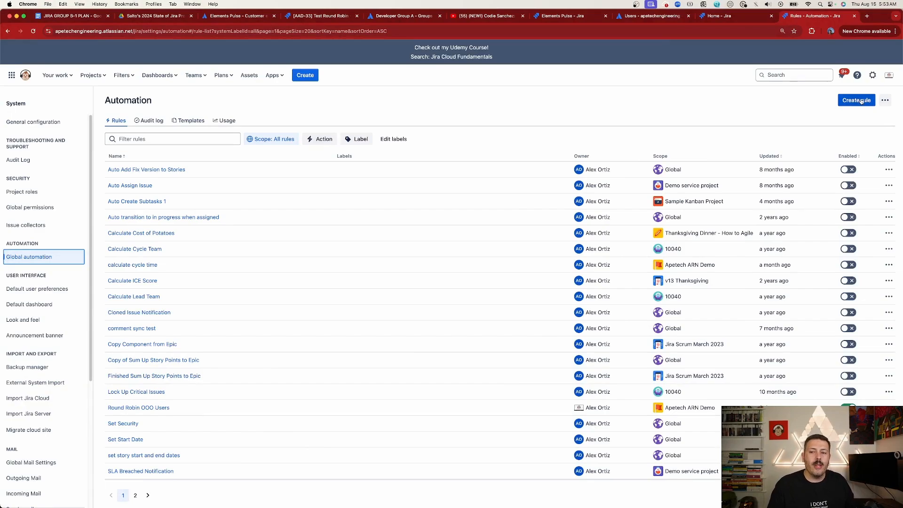
pyautogui.click(861, 101)
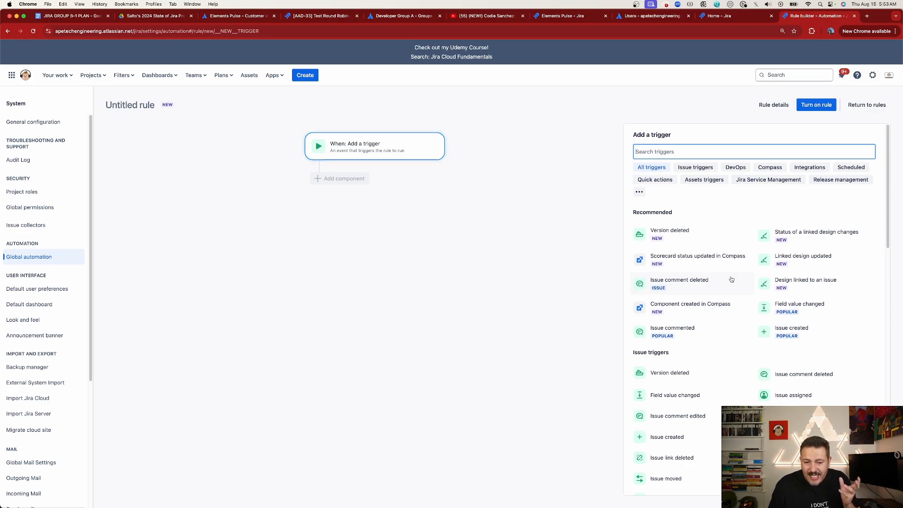
# Add a Multiple issue events trigger that runs the rule on Issue Created and Issue Assigned
pyautogui.scroll(-2, 722, 292)
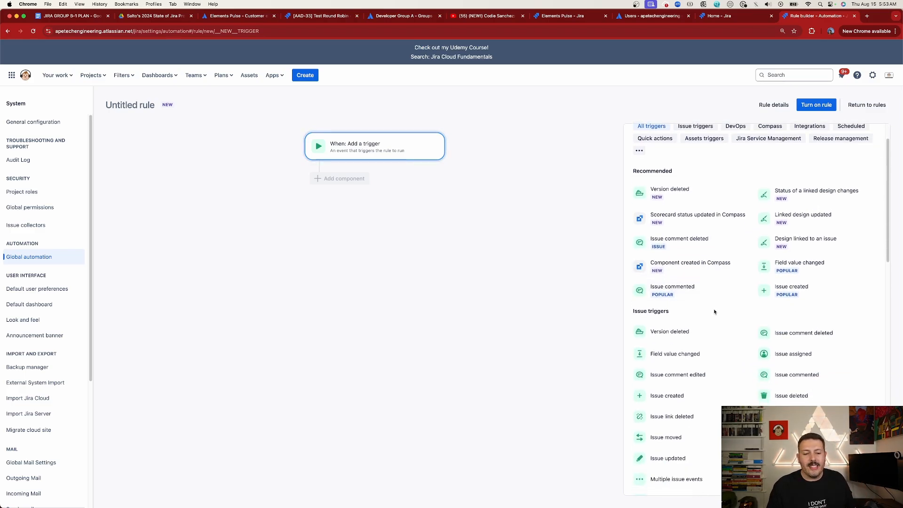
pyautogui.scroll(-1, 691, 376)
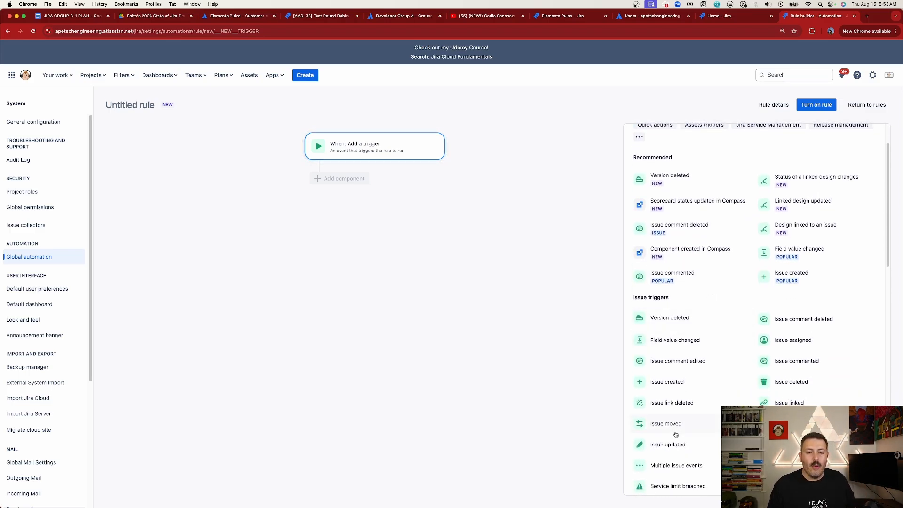
pyautogui.click(673, 466)
pyautogui.click(667, 181)
pyautogui.click(670, 197)
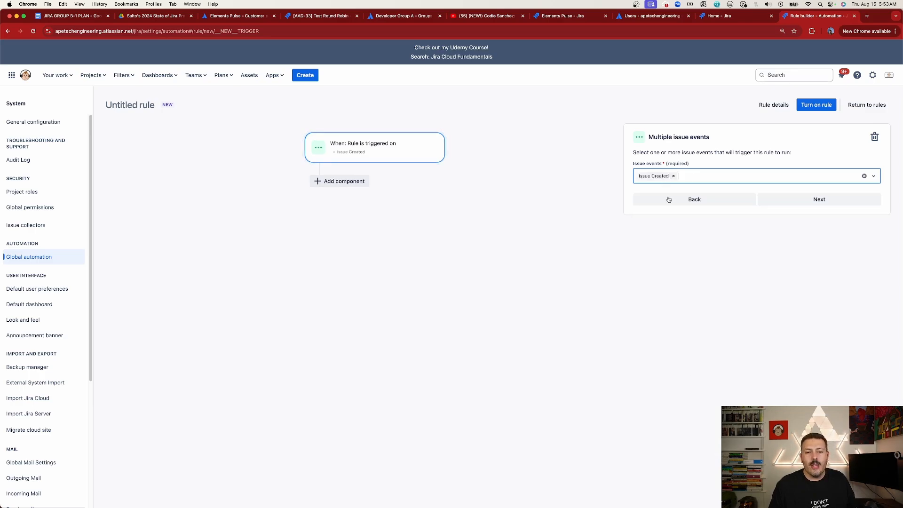
pyautogui.click(701, 175)
pyautogui.click(701, 198)
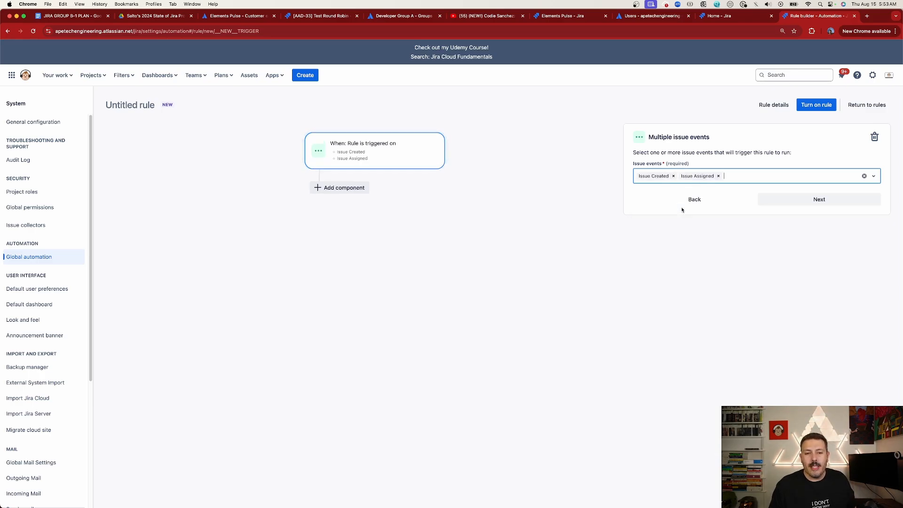
pyautogui.click(786, 204)
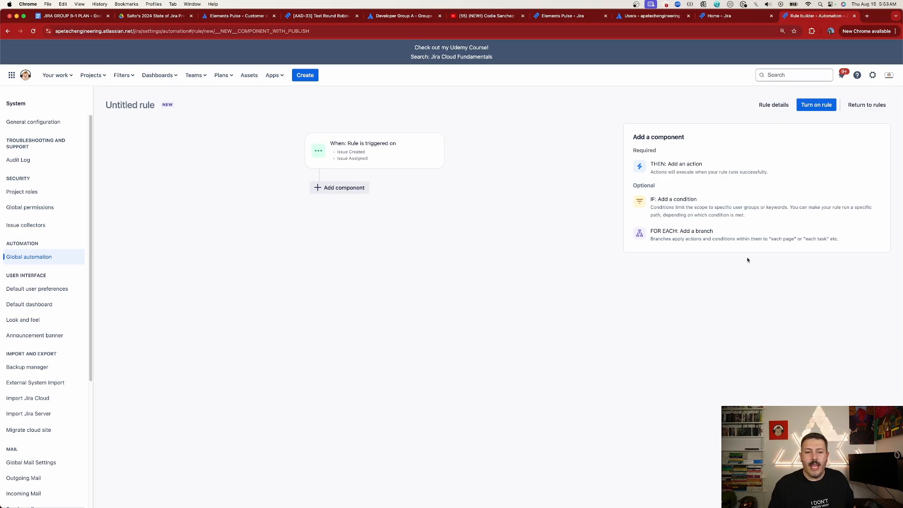
# Add a Re-fetch issue data action after the trigger
pyautogui.click(679, 170)
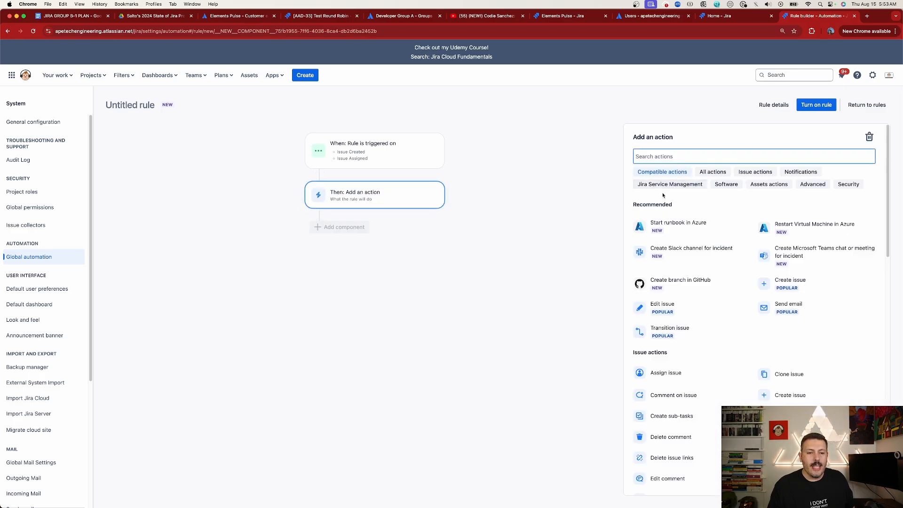
pyautogui.write('fed')
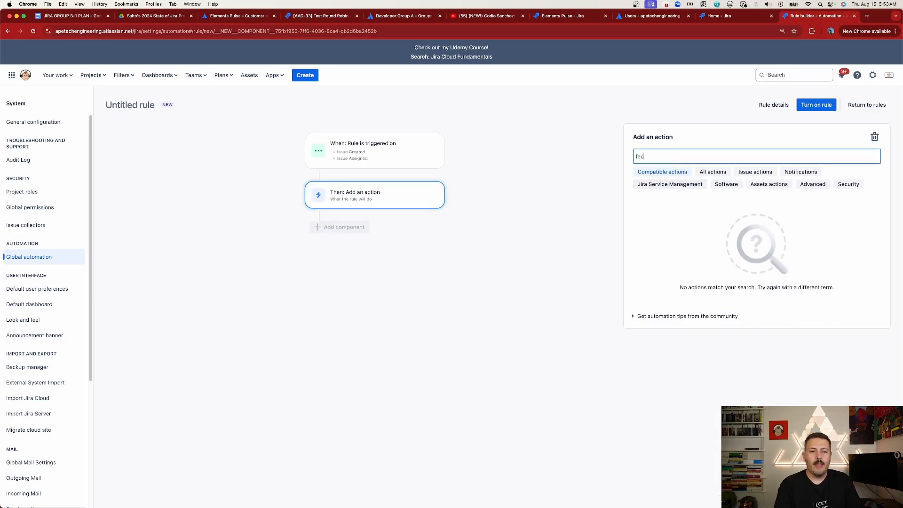
pyautogui.press('BackSpace')
pyautogui.write('tc')
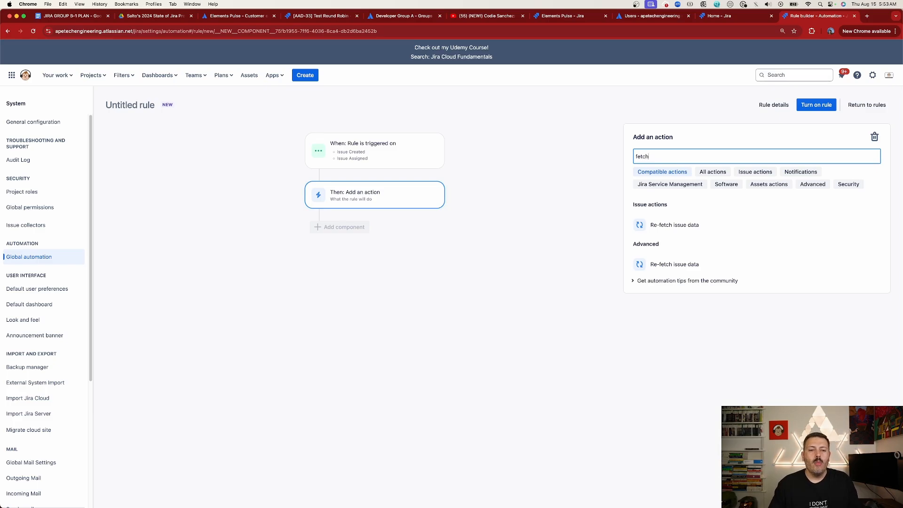
pyautogui.write('h')
pyautogui.click(686, 231)
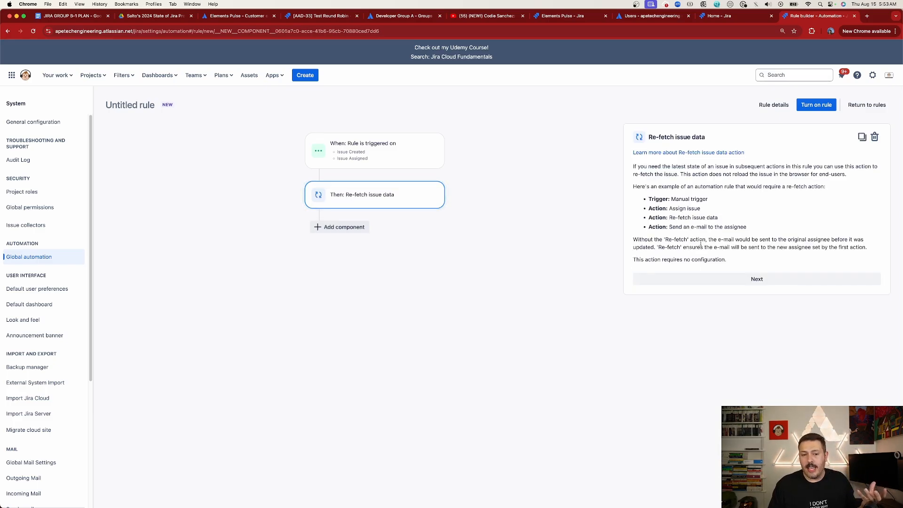
pyautogui.click(731, 279)
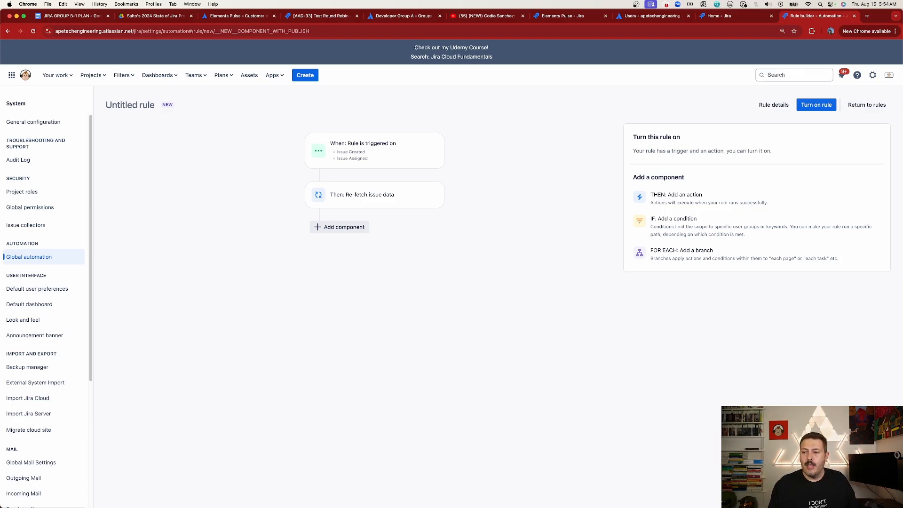
# Add a JQL condition after the re-fetch action with the query "assignee is empty"
pyautogui.click(341, 226)
pyautogui.click(709, 189)
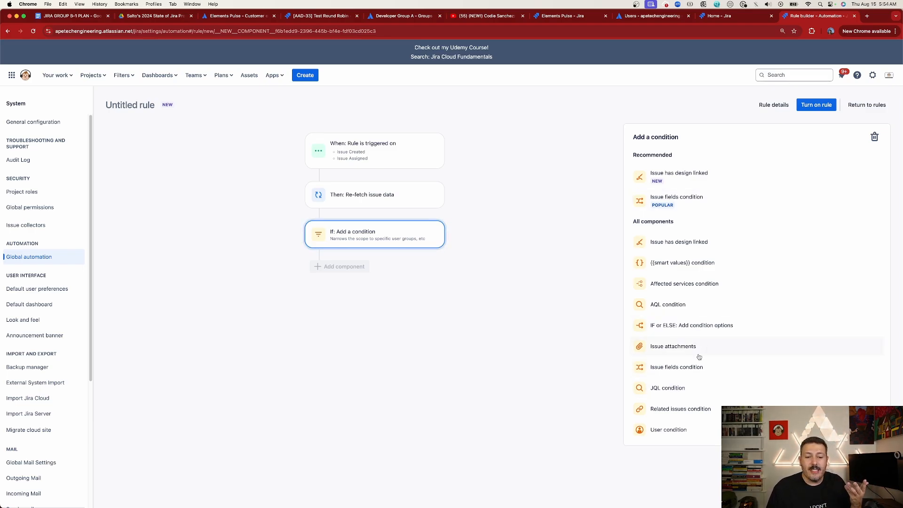
pyautogui.click(664, 394)
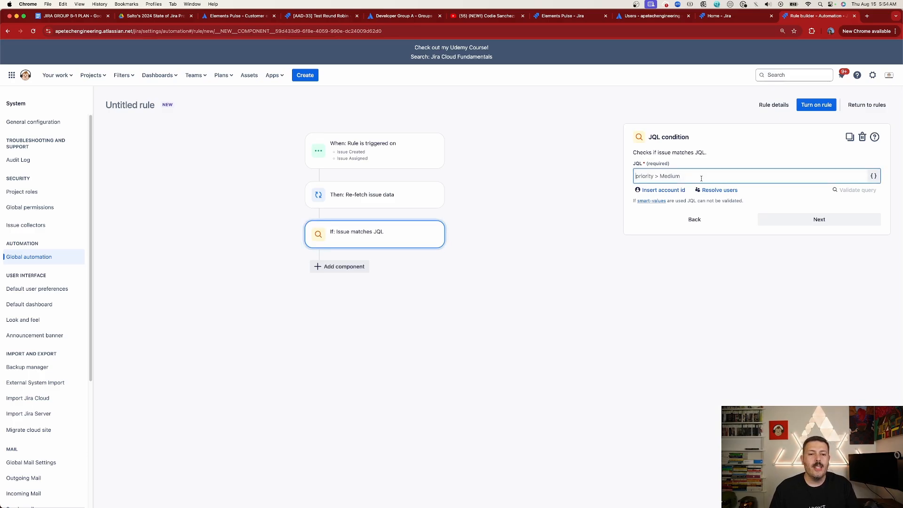
pyautogui.write('assignee is empty')
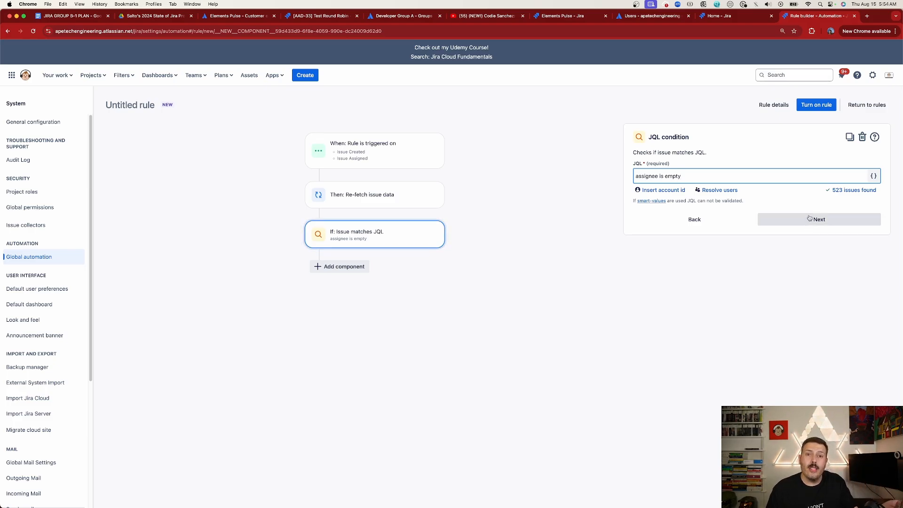
pyautogui.click(809, 218)
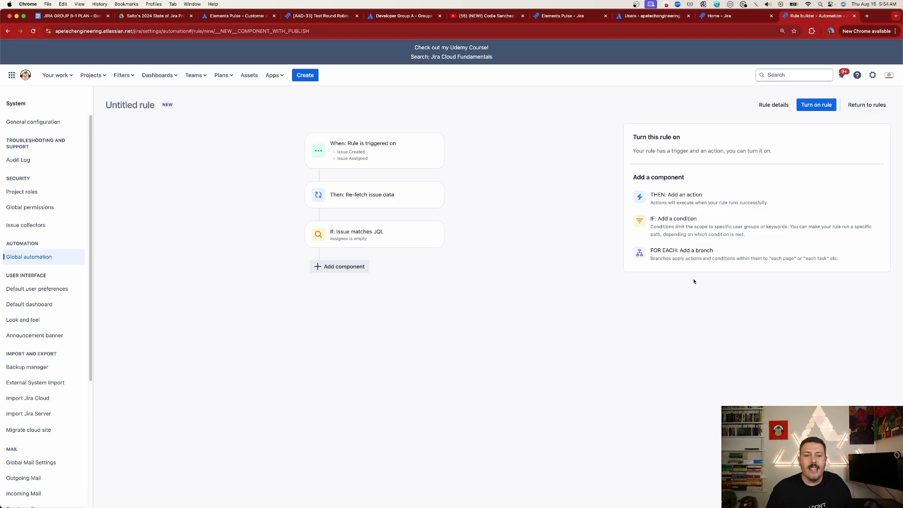
# Add an Assign issue action after the JQL condition and set it to assign to User in a group
pyautogui.click(684, 198)
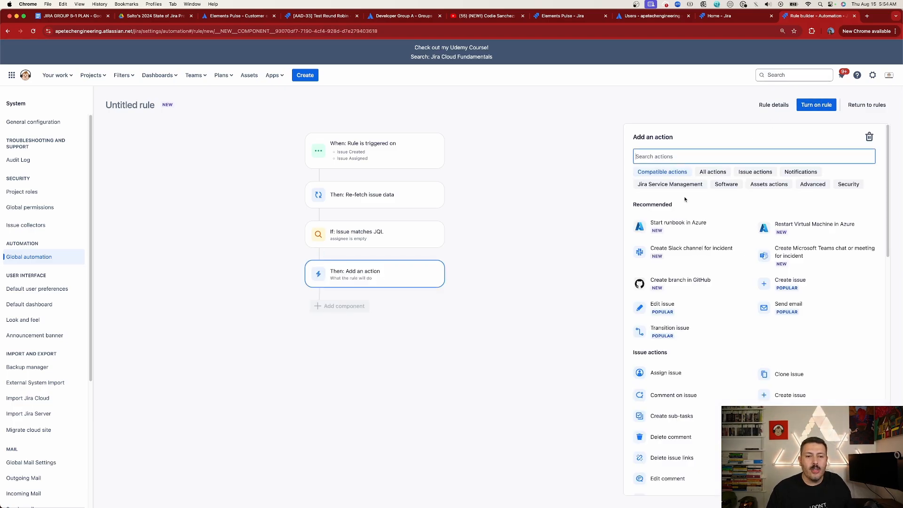
pyautogui.write('ass')
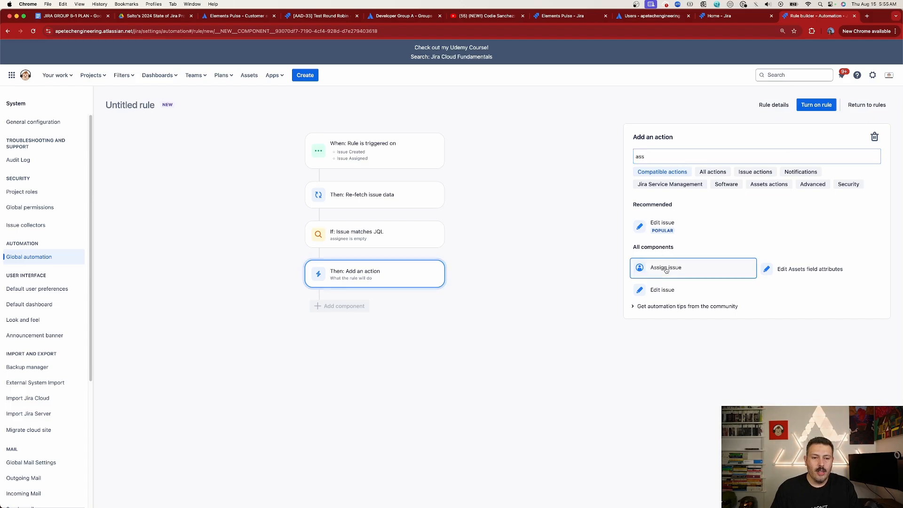
pyautogui.click(666, 268)
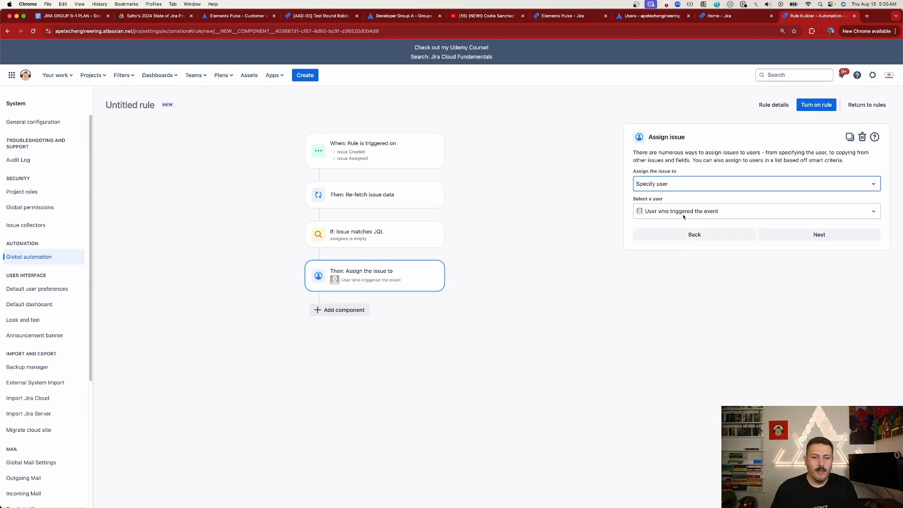
pyautogui.click(674, 189)
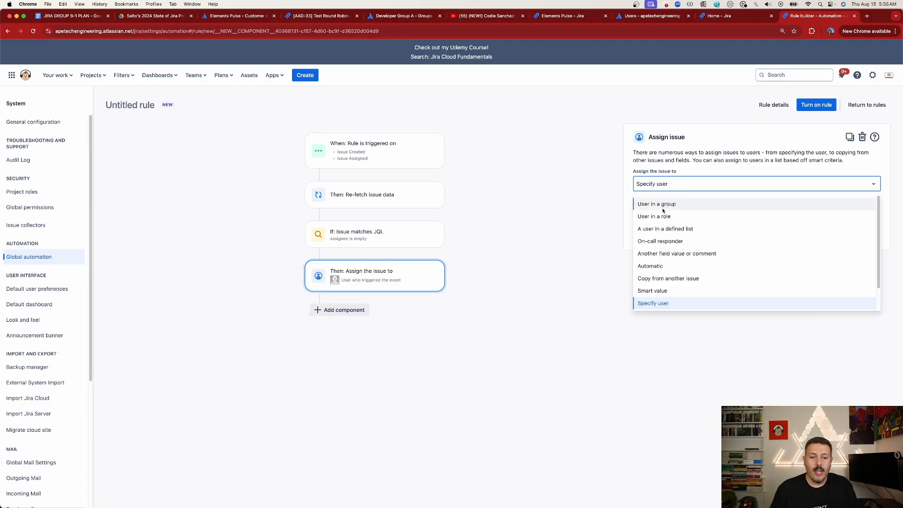
pyautogui.click(671, 203)
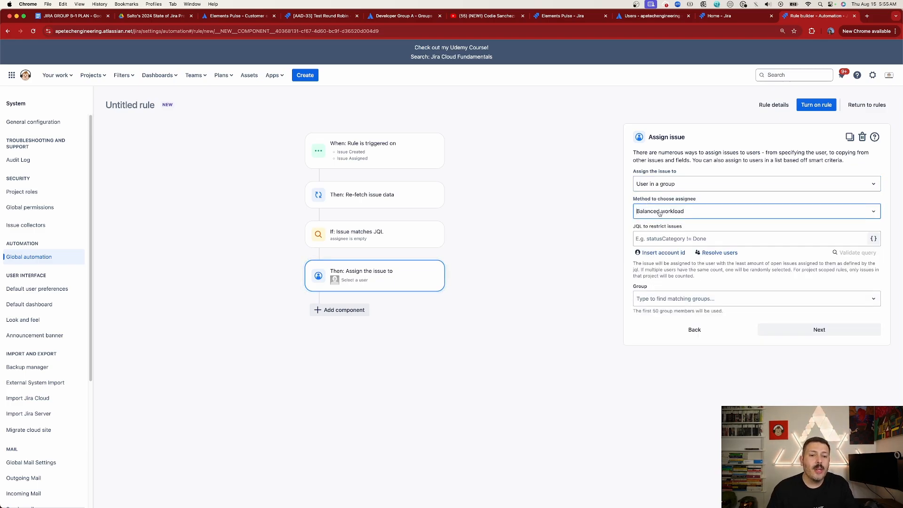
# Set the assignee method to Round-robin and the group to Developer Group A, and save the assign action
pyautogui.click(667, 212)
pyautogui.click(654, 254)
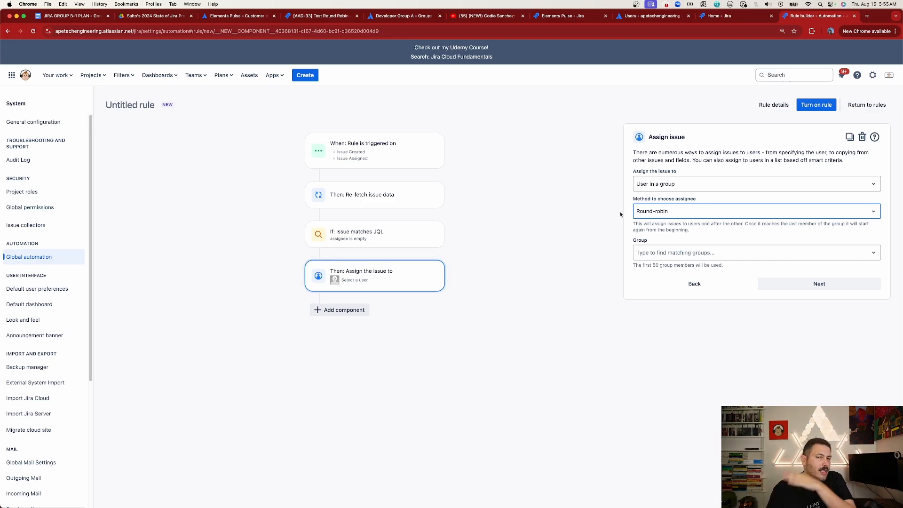
pyautogui.click(679, 252)
pyautogui.scroll(-3, 697, 319)
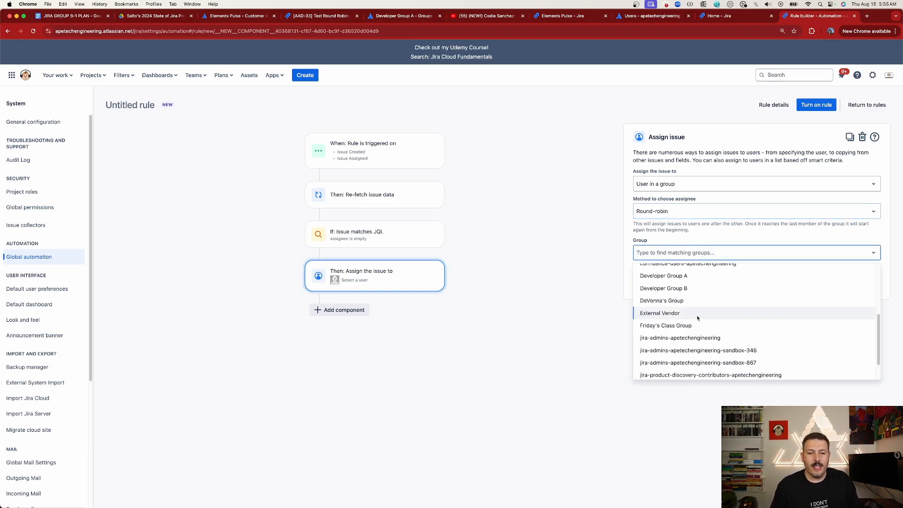
pyautogui.click(698, 276)
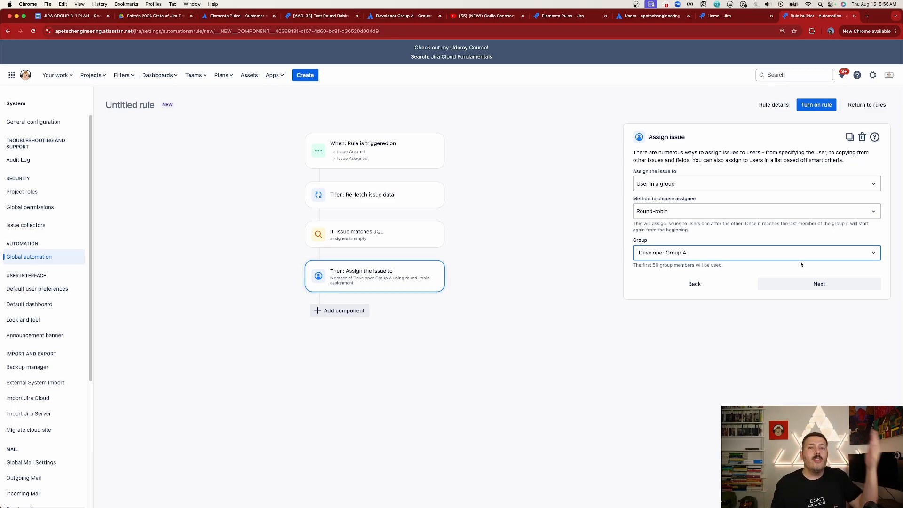
pyautogui.click(809, 282)
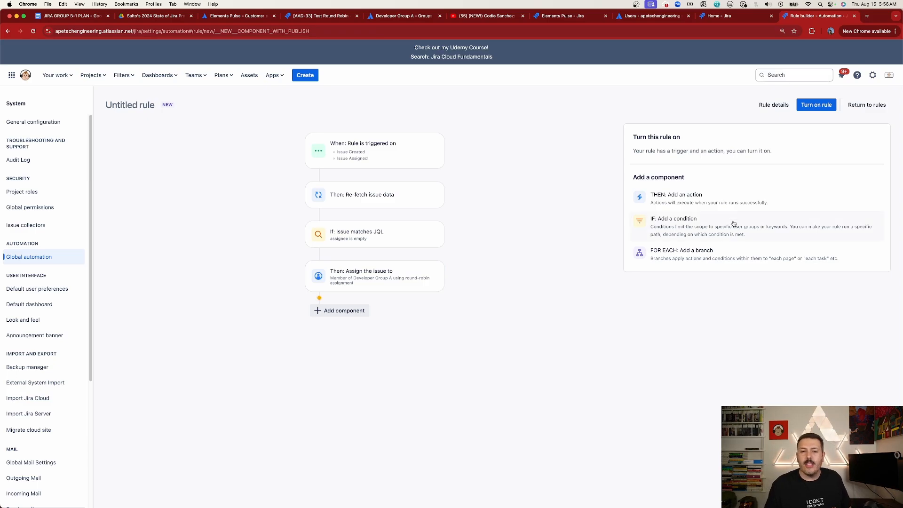
# Name the automation rule "OOO Round Robin" and turn it on
pyautogui.click(816, 104)
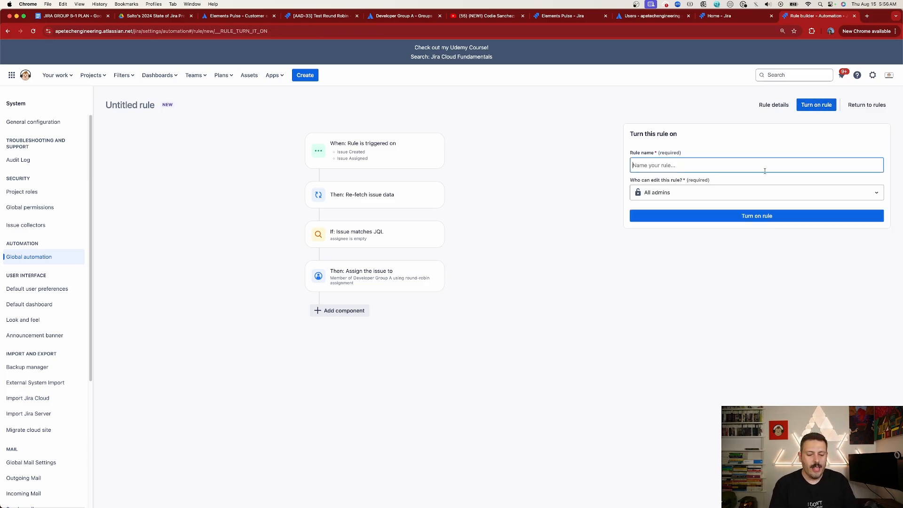
pyautogui.write('OOO ')
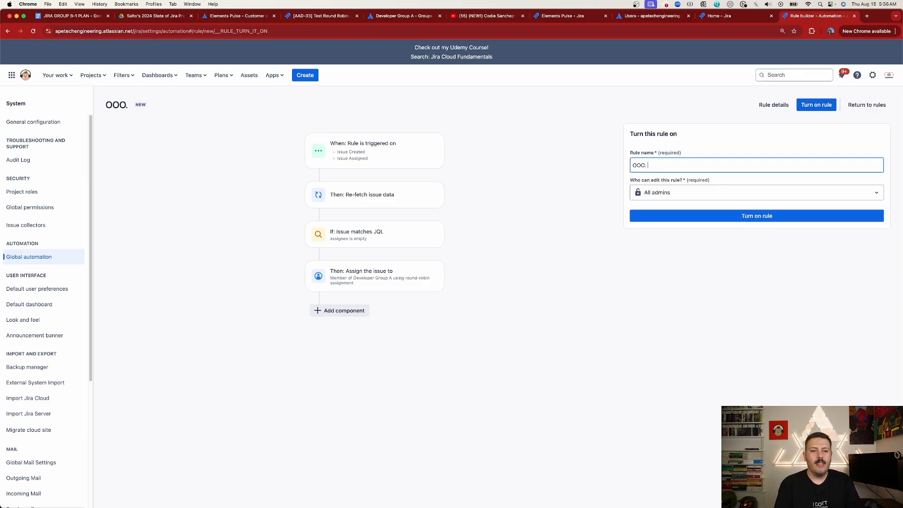
pyautogui.write('Round ')
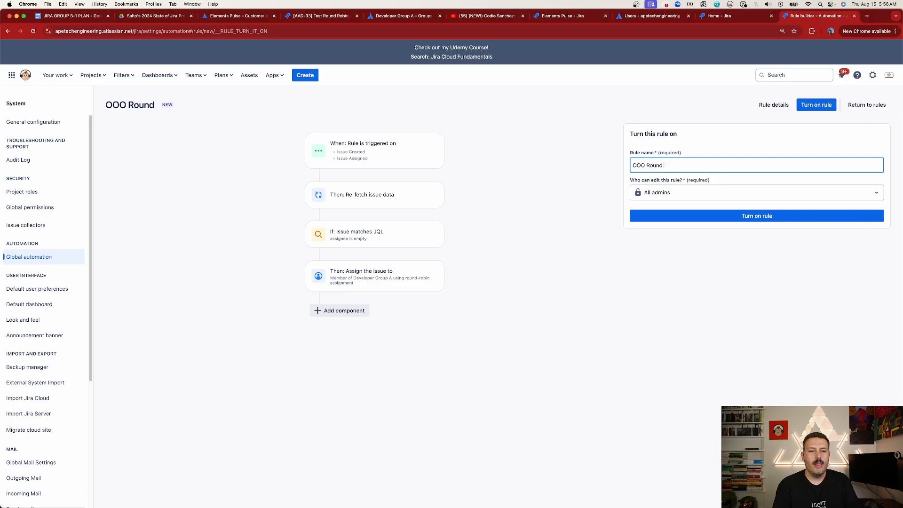
pyautogui.write('Robin')
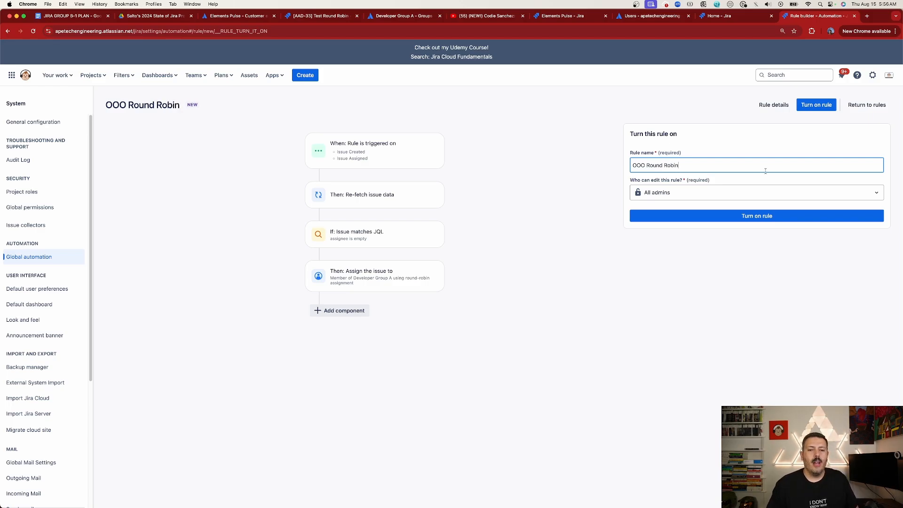
pyautogui.click(711, 215)
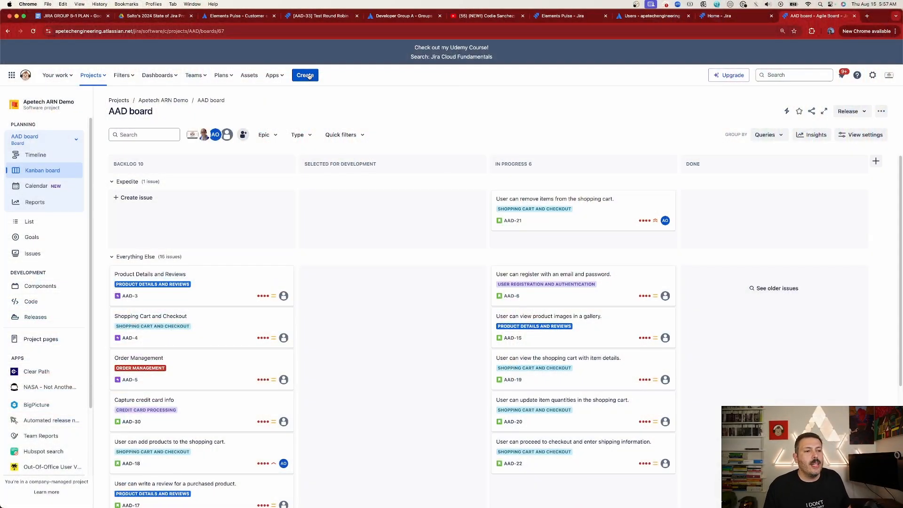
# Start a new issue in the Apetech ARN Demo project, expand the creation form, and enter the summary "Demo Round Robin"
pyautogui.click(308, 75)
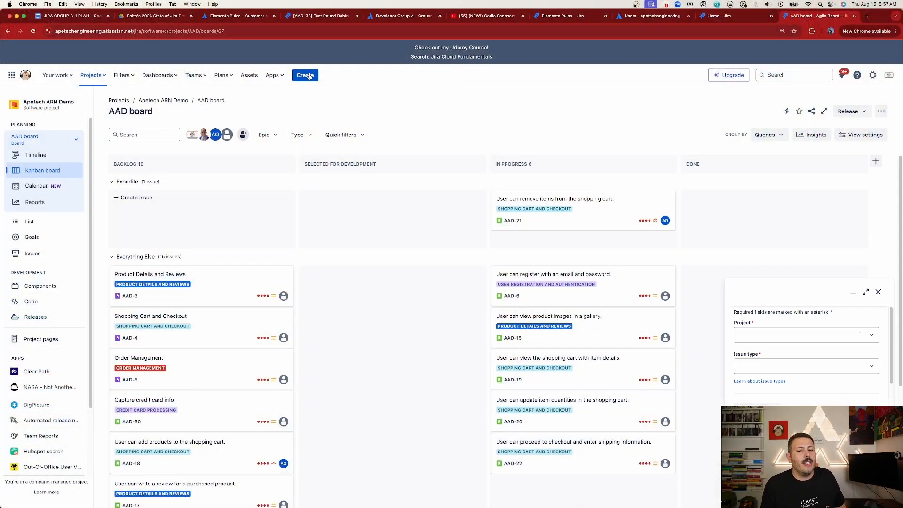
pyautogui.click(869, 293)
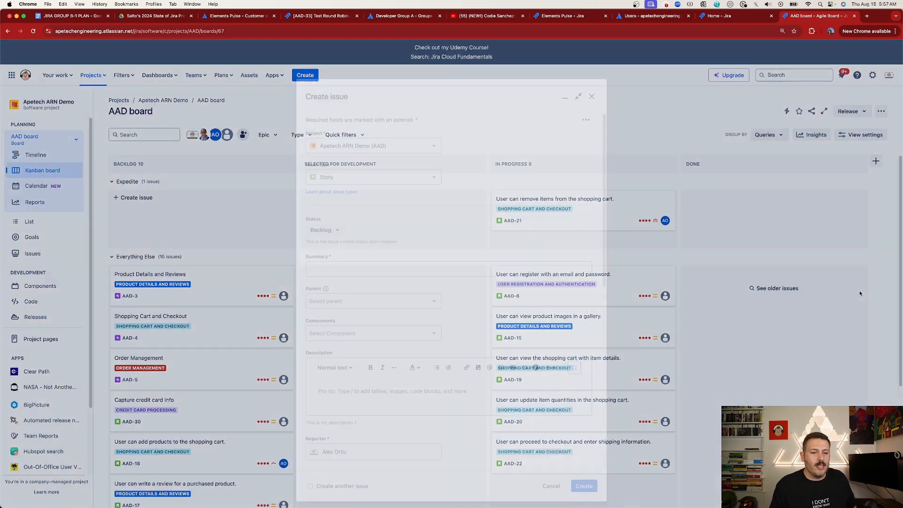
pyautogui.click(332, 254)
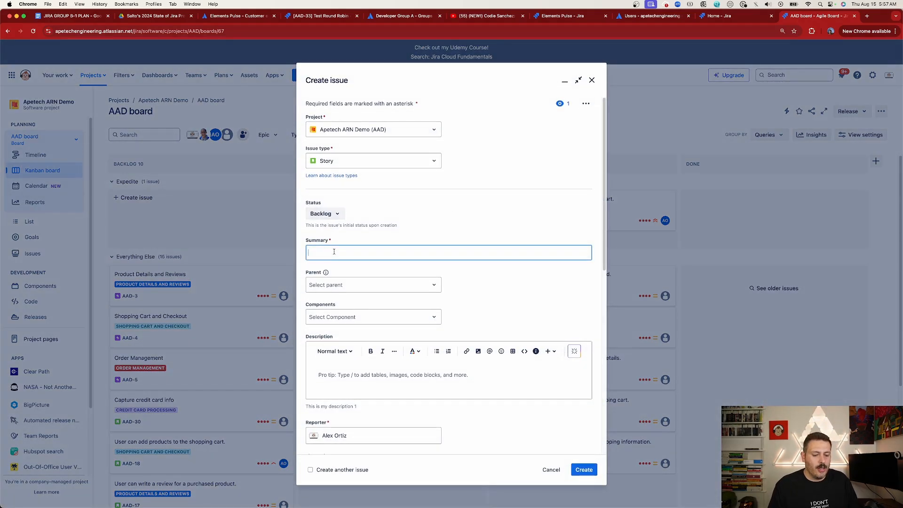
pyautogui.write('Demo Round Robing')
# Assign the new issue to yourself and create it
pyautogui.scroll(-5, 348, 287)
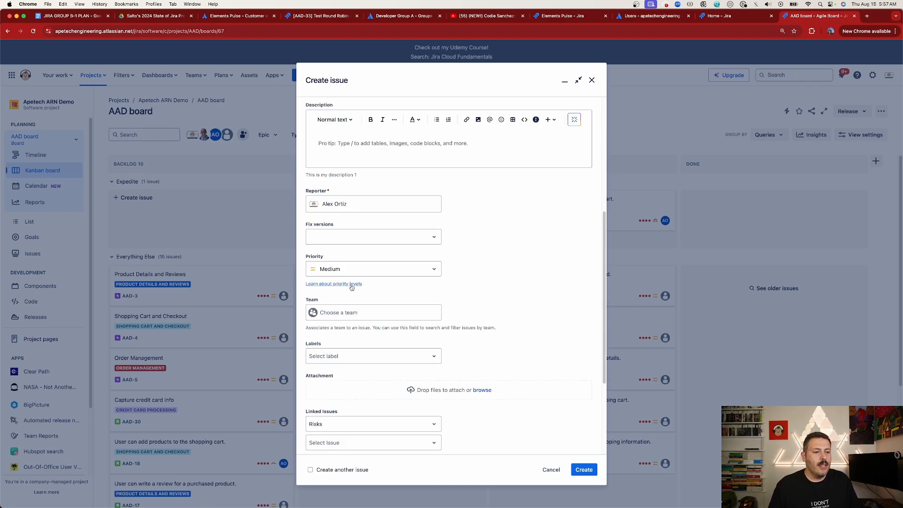
pyautogui.scroll(-2, 338, 334)
pyautogui.scroll(-2, 337, 334)
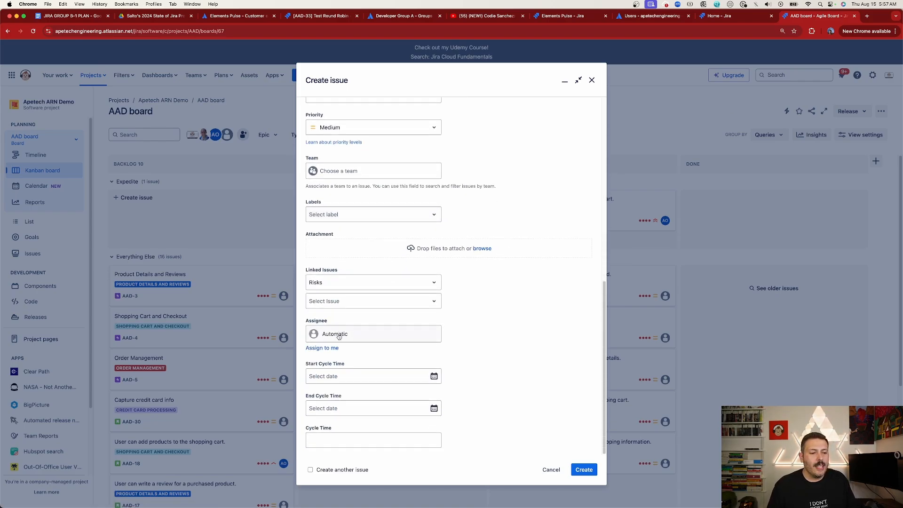
pyautogui.click(324, 348)
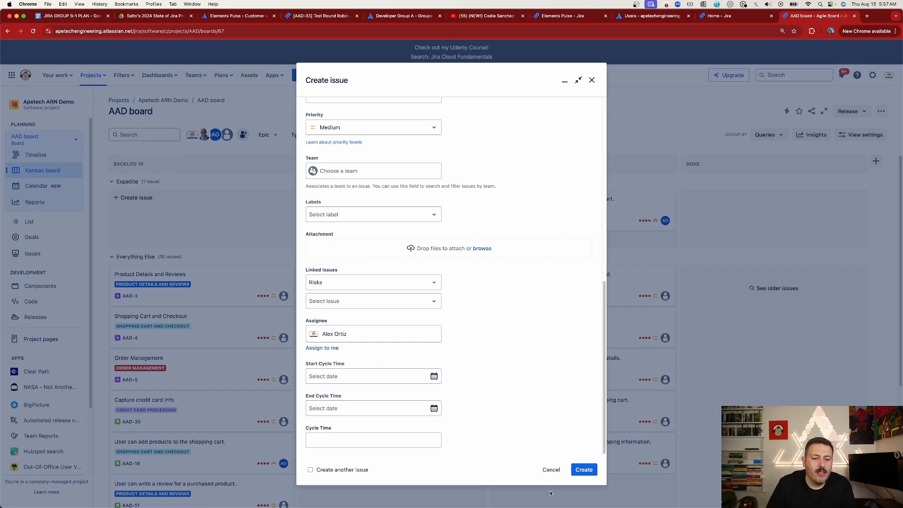
pyautogui.click(584, 469)
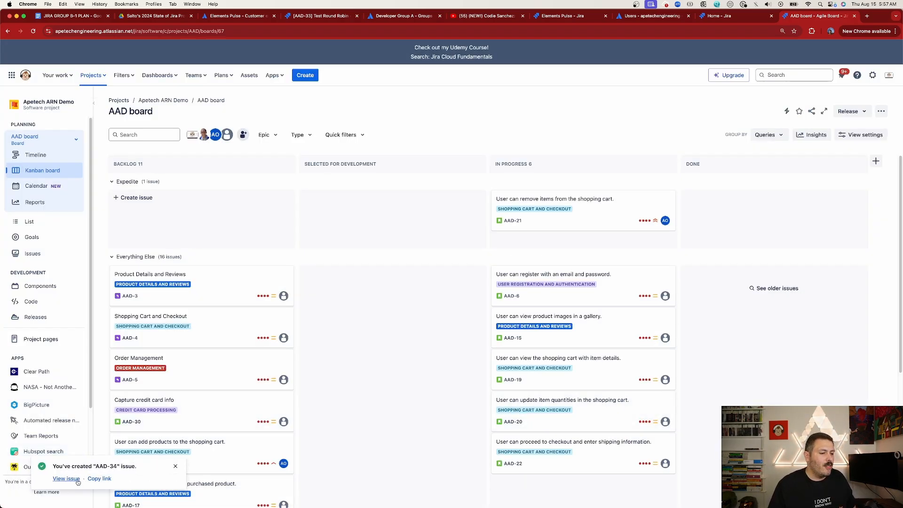
# Open the newly created issue, reload it, and show its change history to check the assignee changes
pyautogui.click(66, 478)
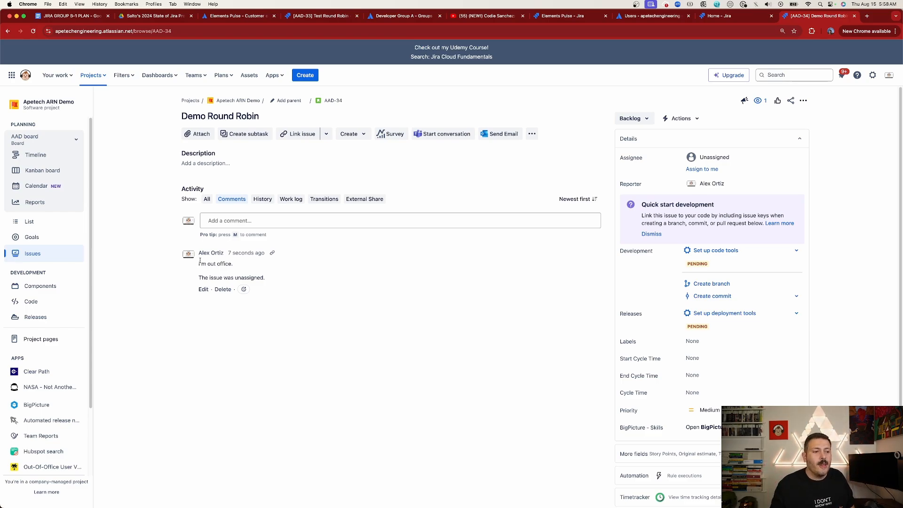
pyautogui.press('super+r')
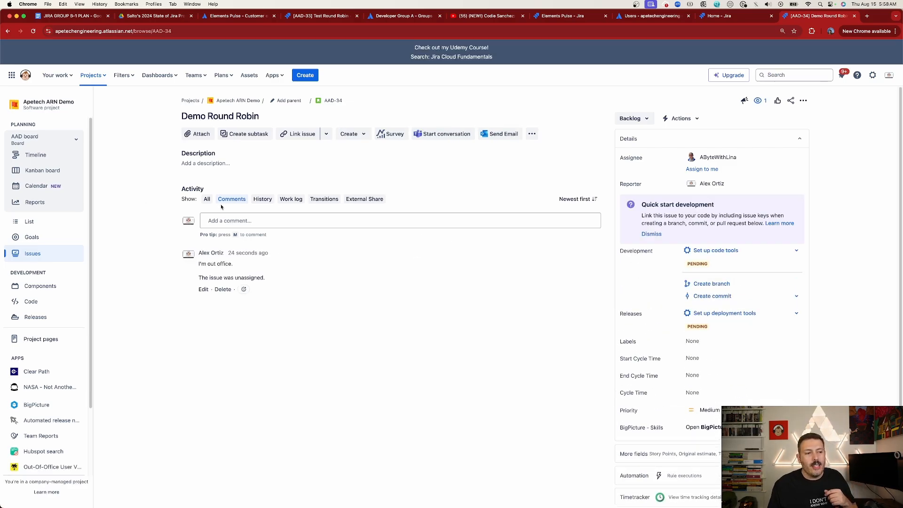
pyautogui.click(263, 199)
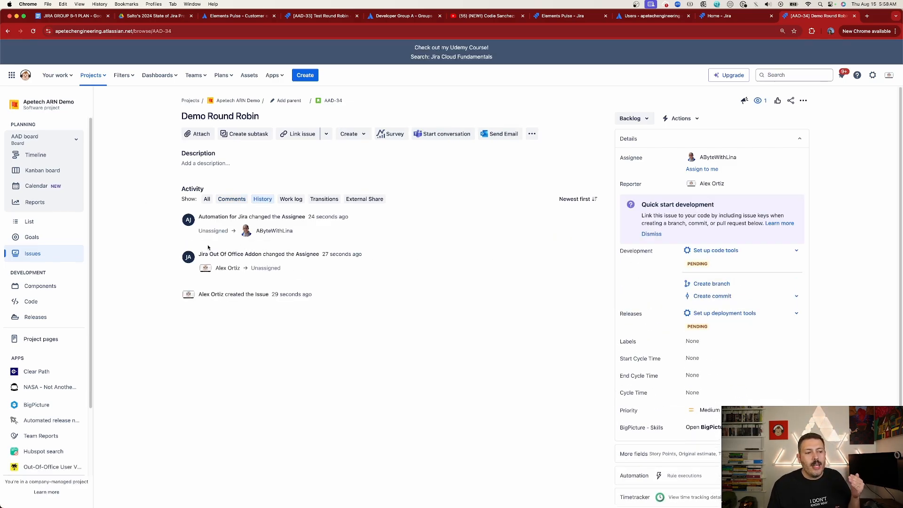